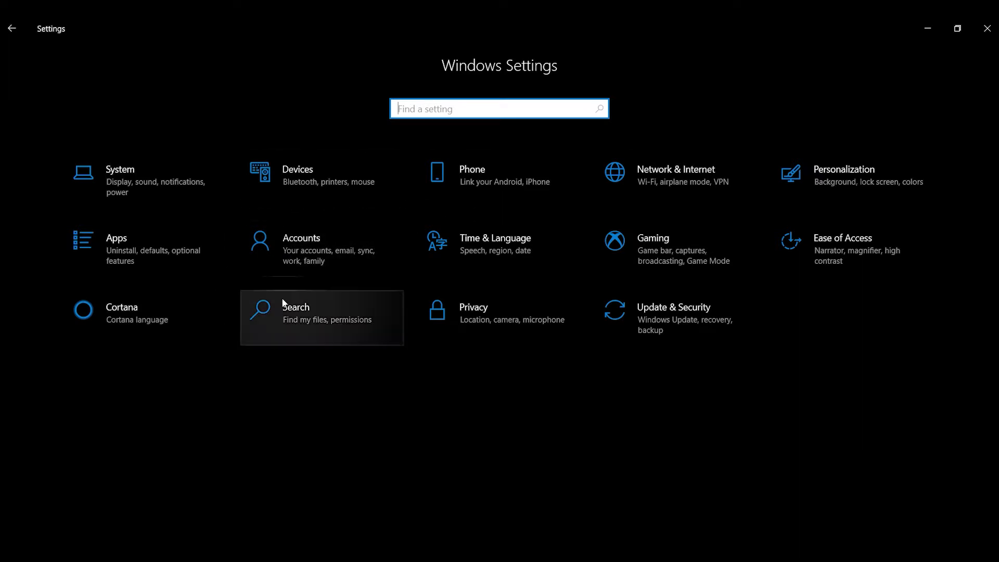
Step: Open the Family & other users page in the Accounts settings
left_click(294, 250)
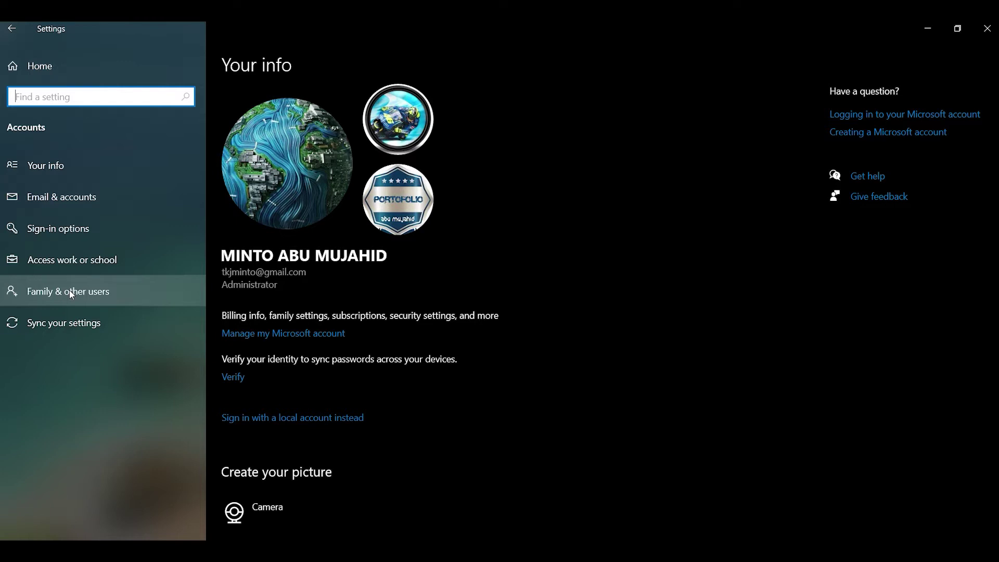
left_click(98, 296)
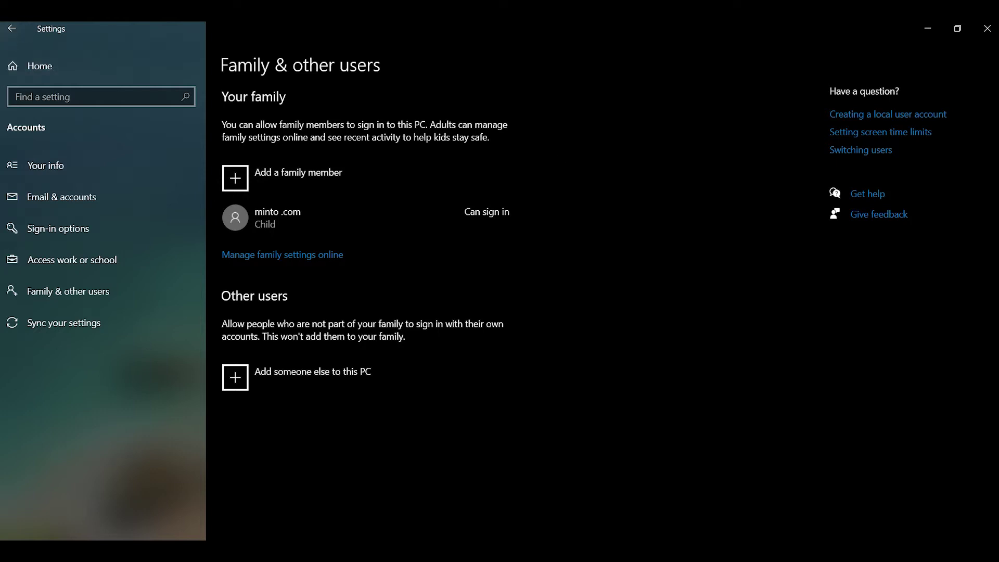
Step: Switch to Control Panel and display all of its items as large icons
key("super+s")
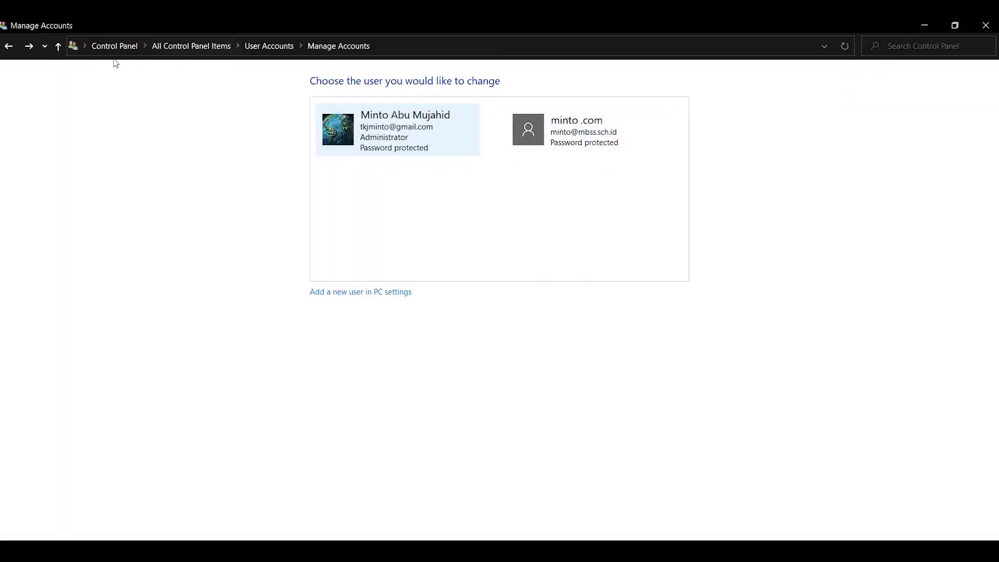
left_click(108, 45)
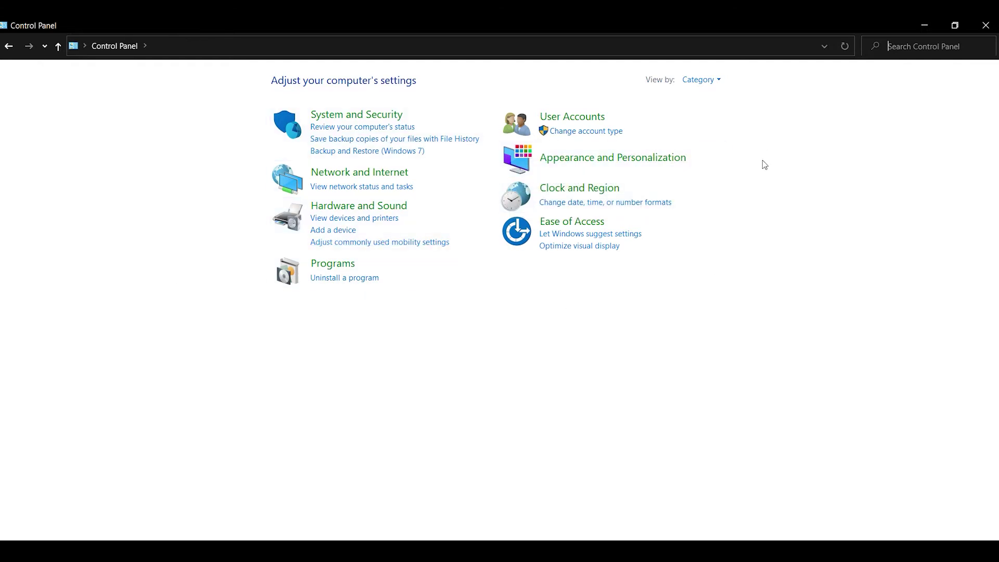
left_click(712, 83)
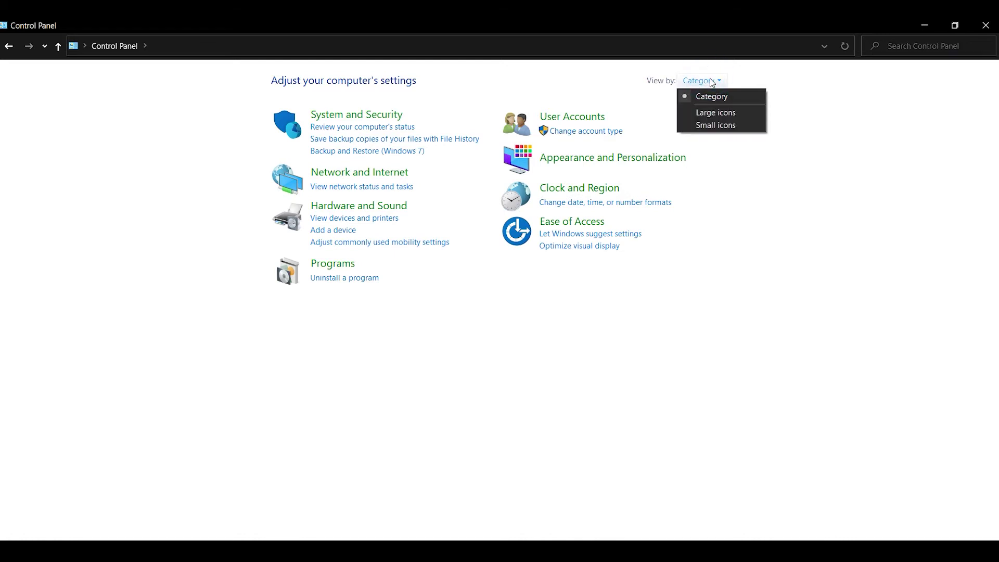
left_click(738, 114)
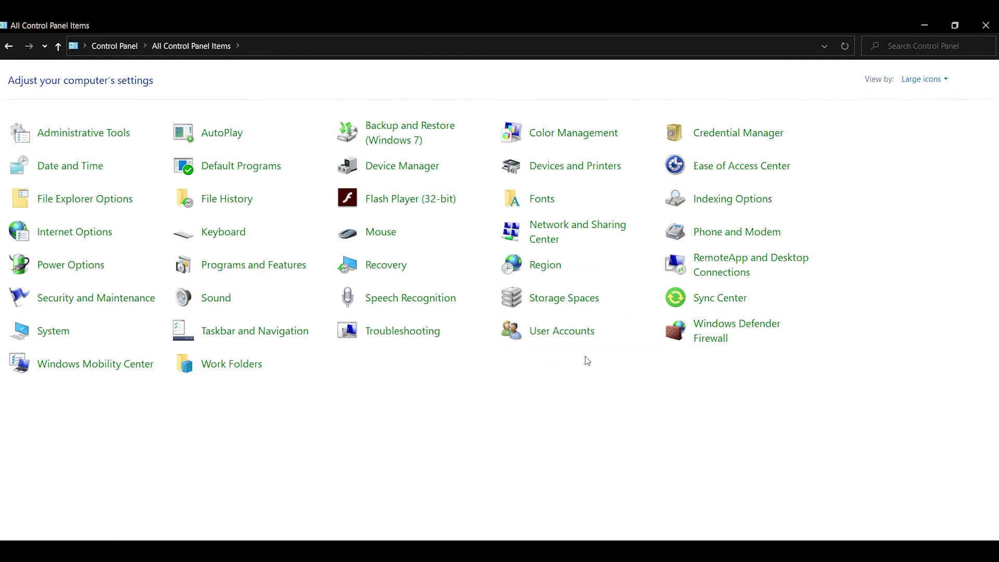
Step: Open User Accounts and bring up the list of other accounts to manage in a maximized window
left_click(542, 333)
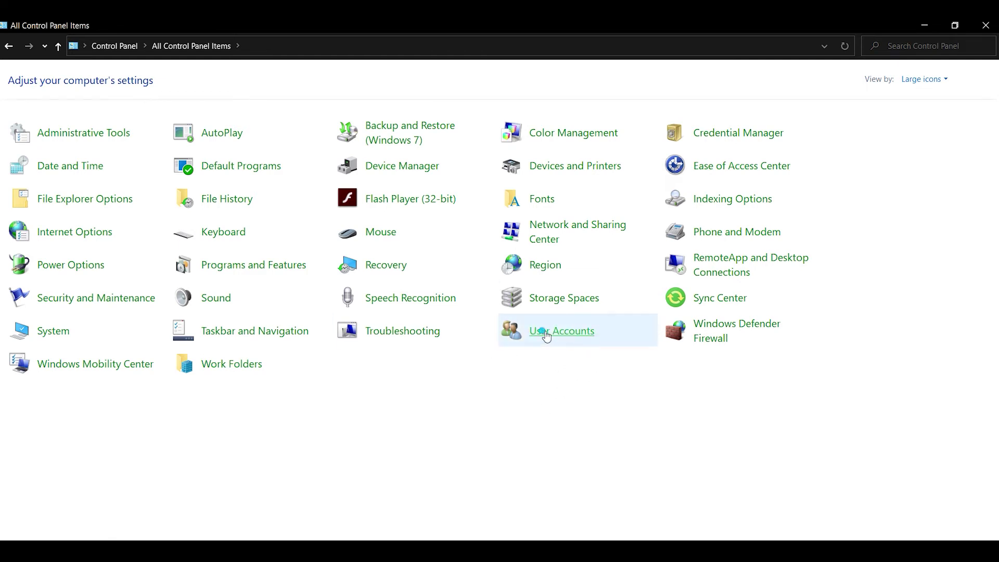
left_click(956, 30)
left_click_drag(632, 103, 685, 83)
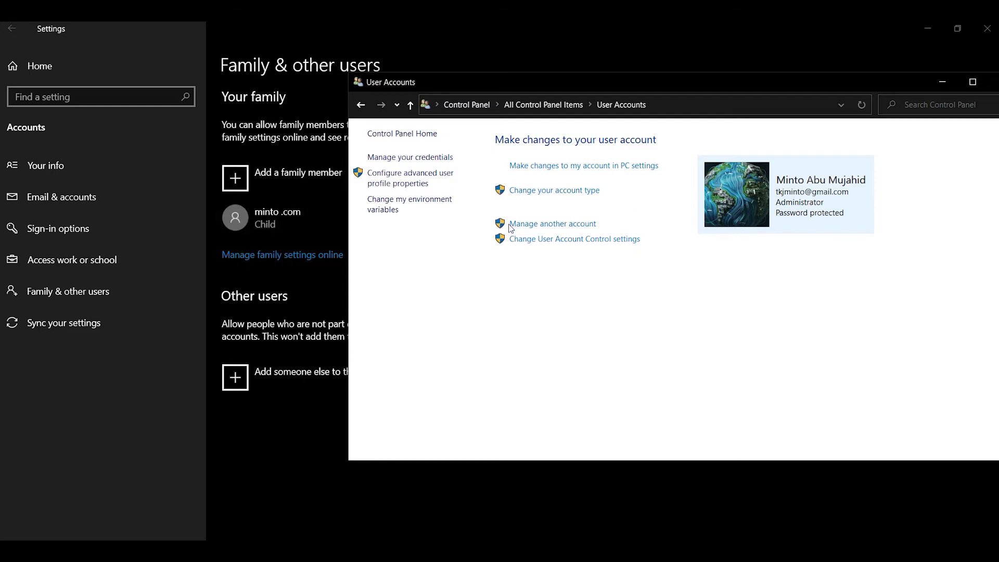
left_click(549, 225)
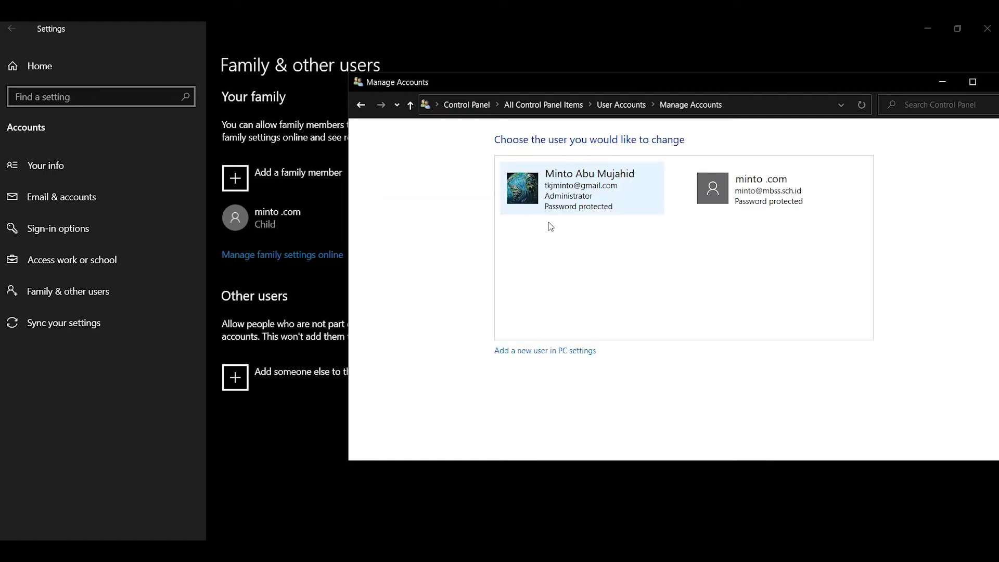
left_click(964, 84)
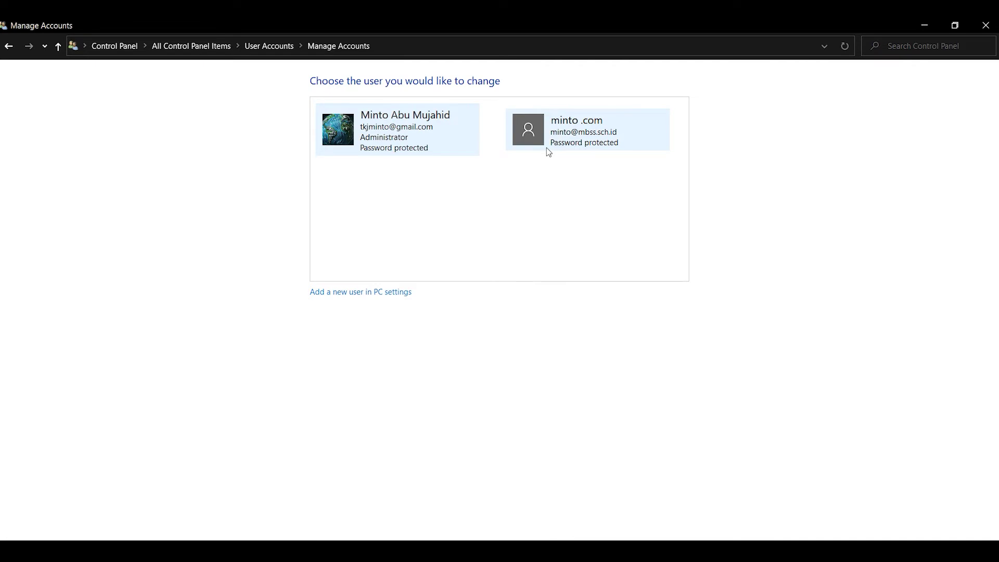
Step: Return to All Control Panel Items and reopen the list of accounts to manage through User Accounts
left_click(193, 47)
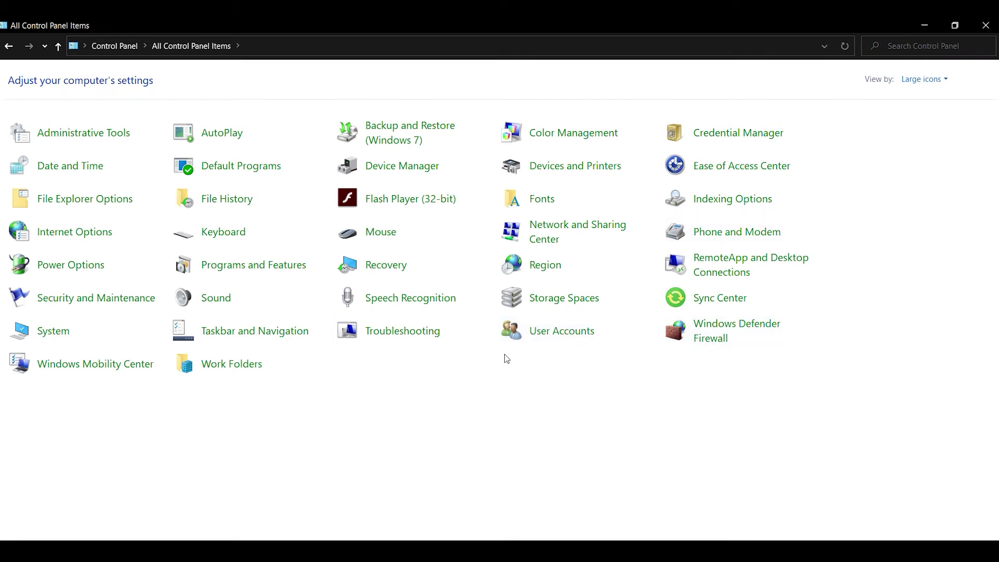
left_click(573, 336)
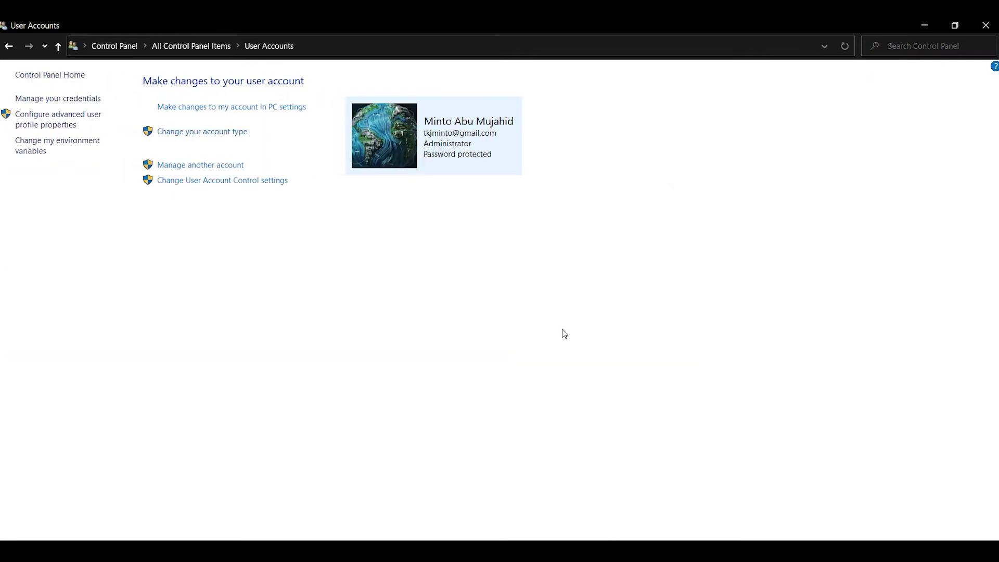
left_click(209, 166)
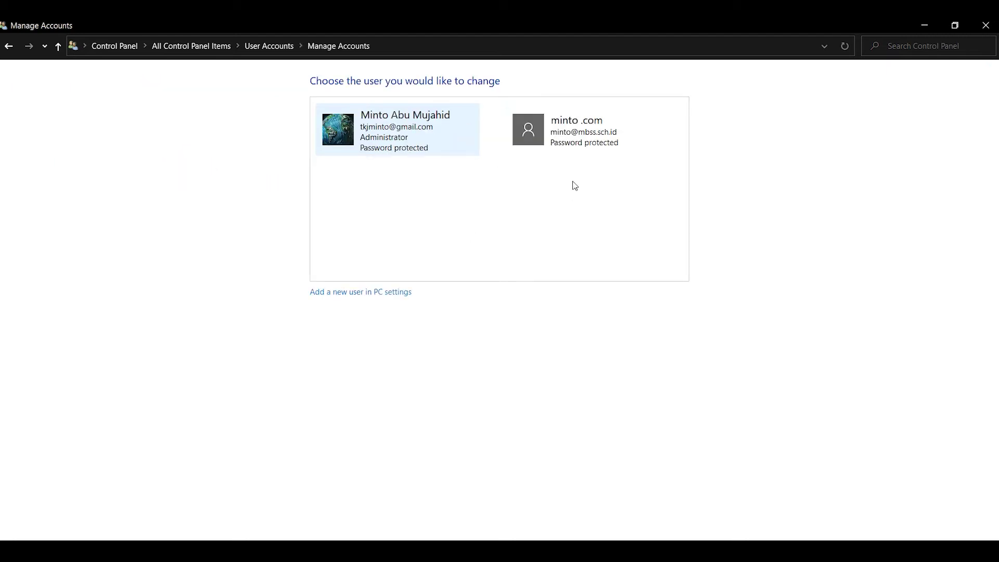
Step: Delete the non-administrator account together with its files, continuing even though that user is signed in
left_click(564, 144)
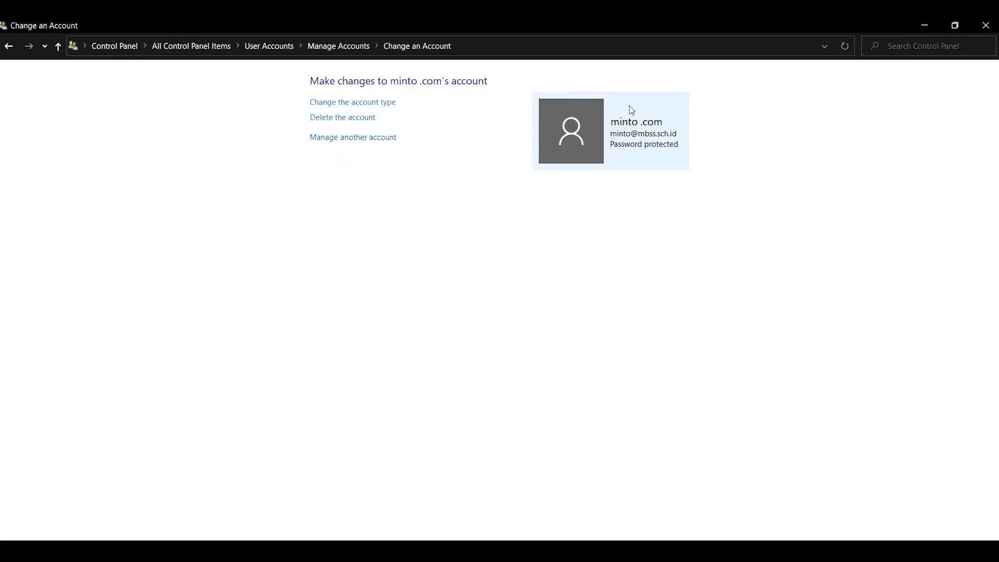
left_click(338, 120)
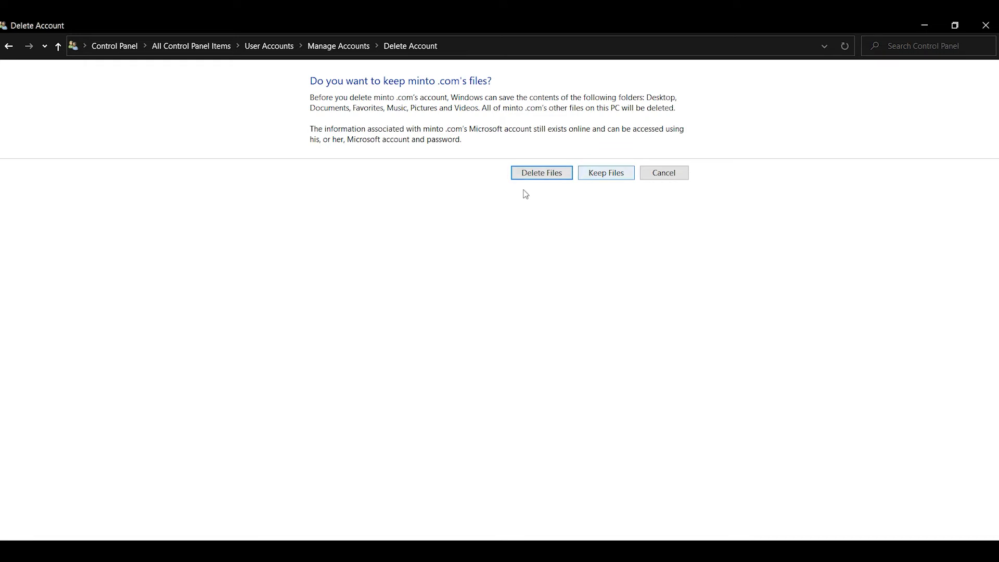
left_click(536, 173)
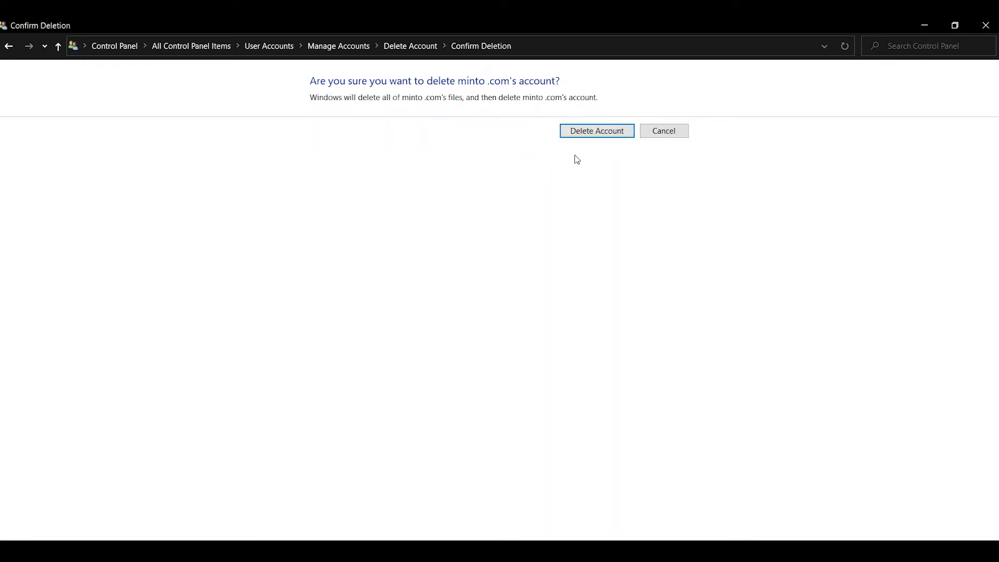
left_click(587, 137)
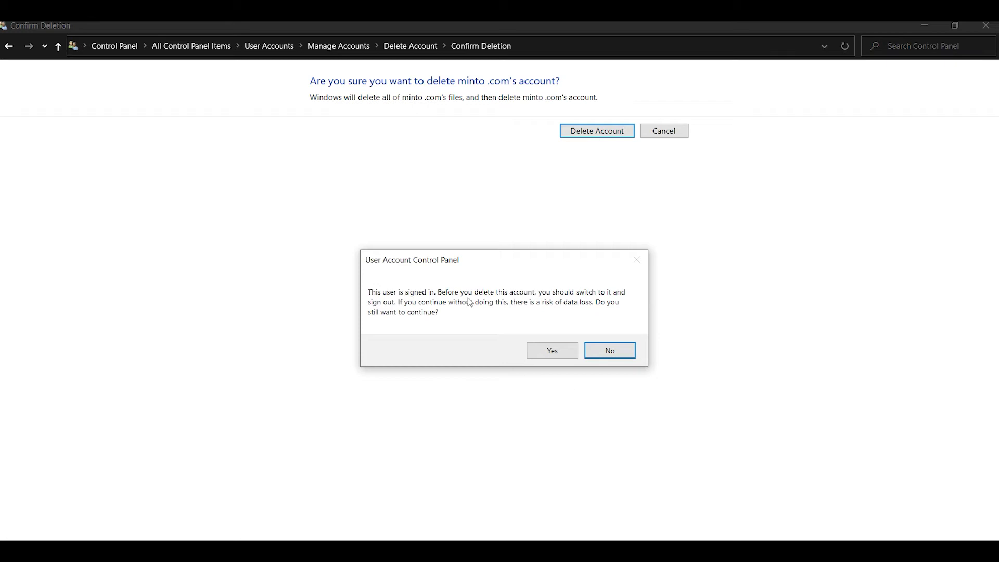
left_click(564, 356)
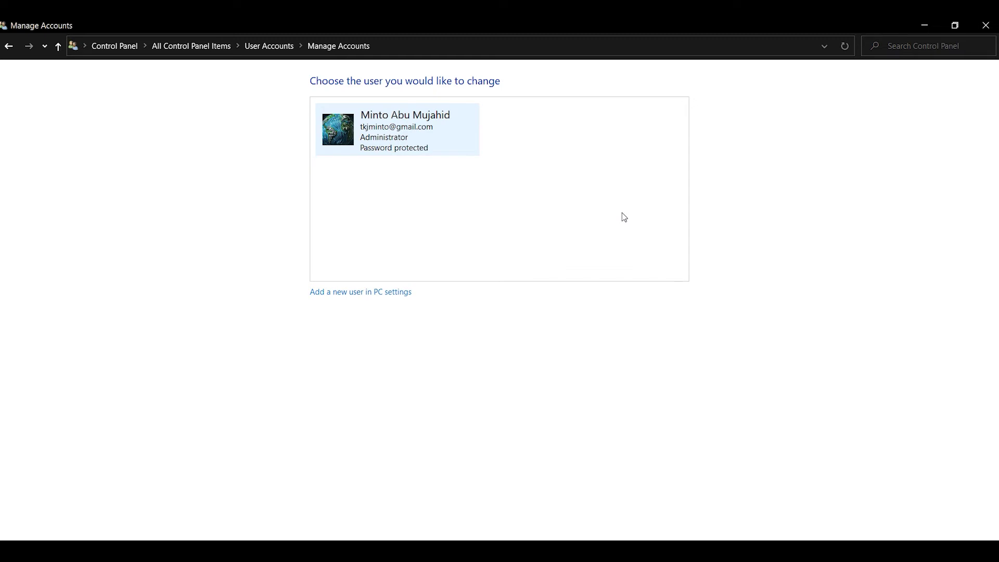
Step: Switch back to Settings, reload the Family & other users page and expand the child member's entry
left_click(955, 26)
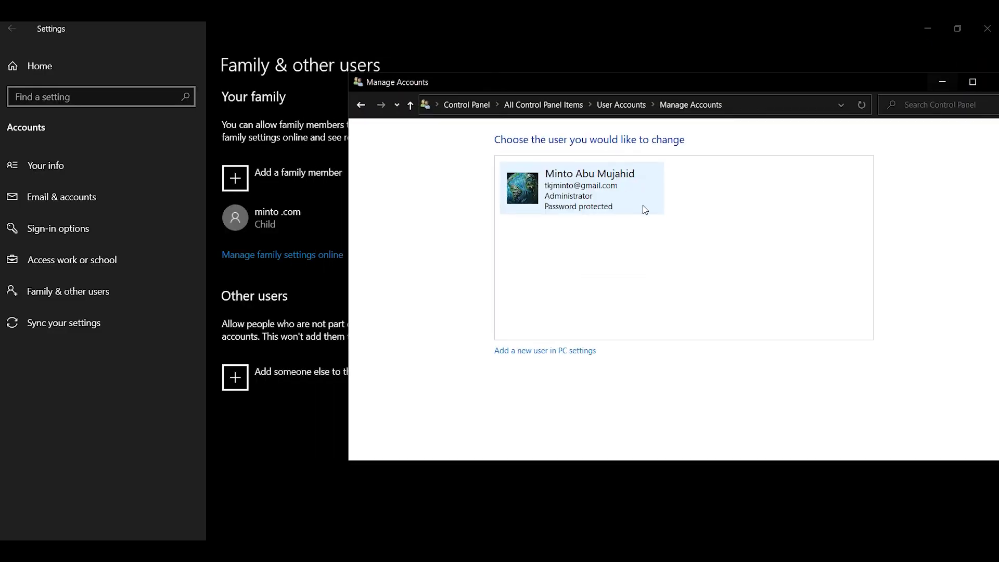
left_click(58, 65)
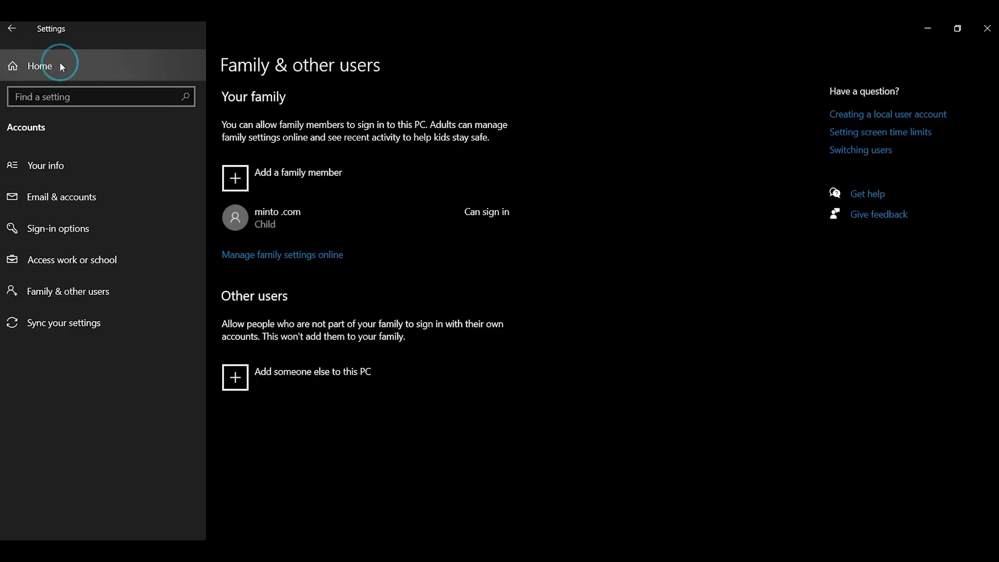
left_click(334, 240)
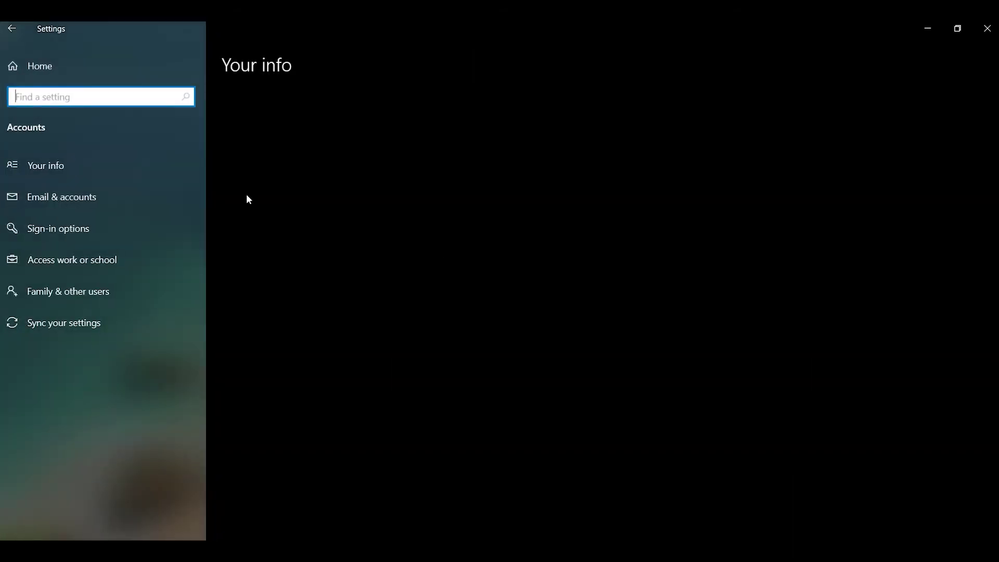
left_click(77, 288)
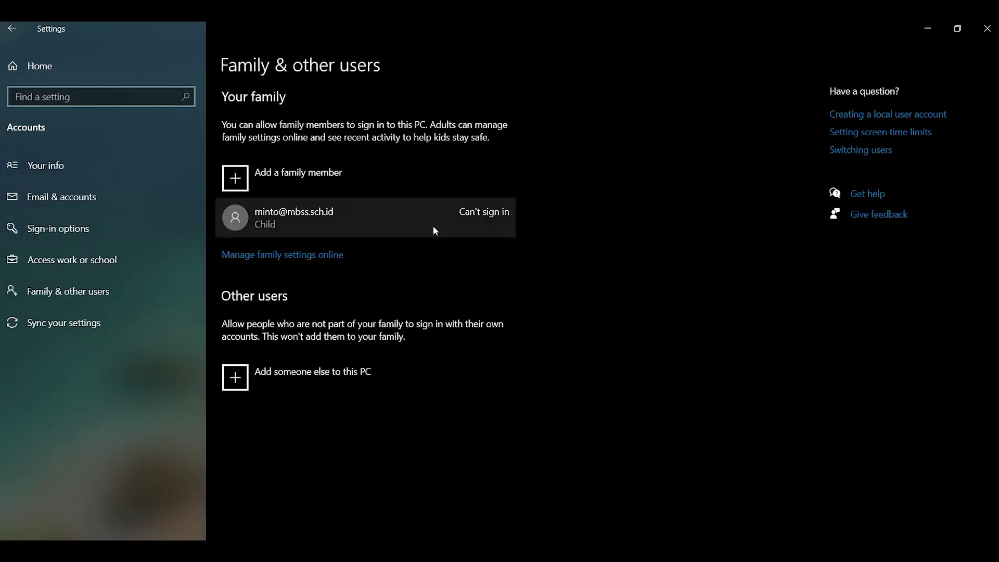
left_click(407, 217)
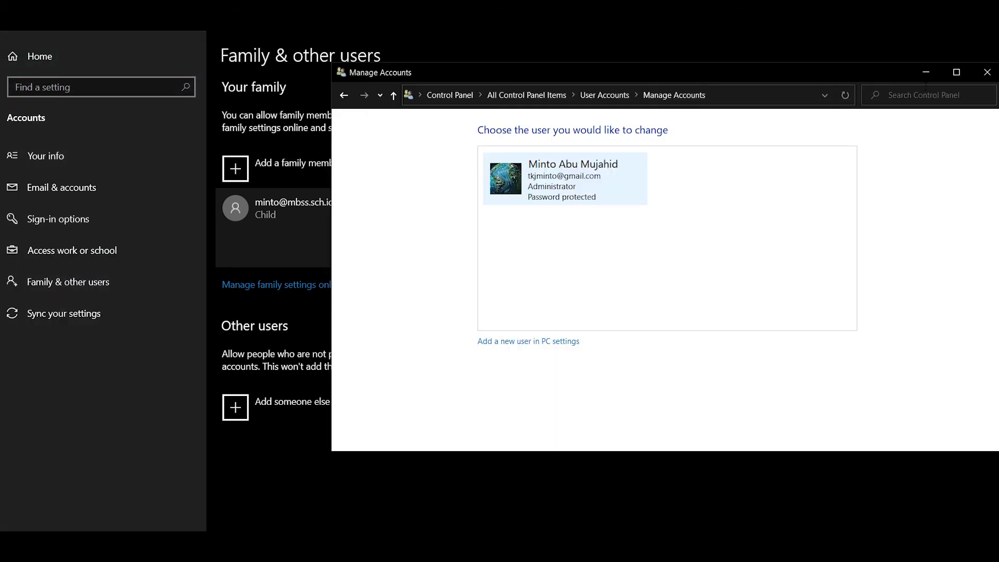
Step: Switch to the browser's Microsoft family page and examine its address, account.microsoft.com/family/
left_click(926, 72)
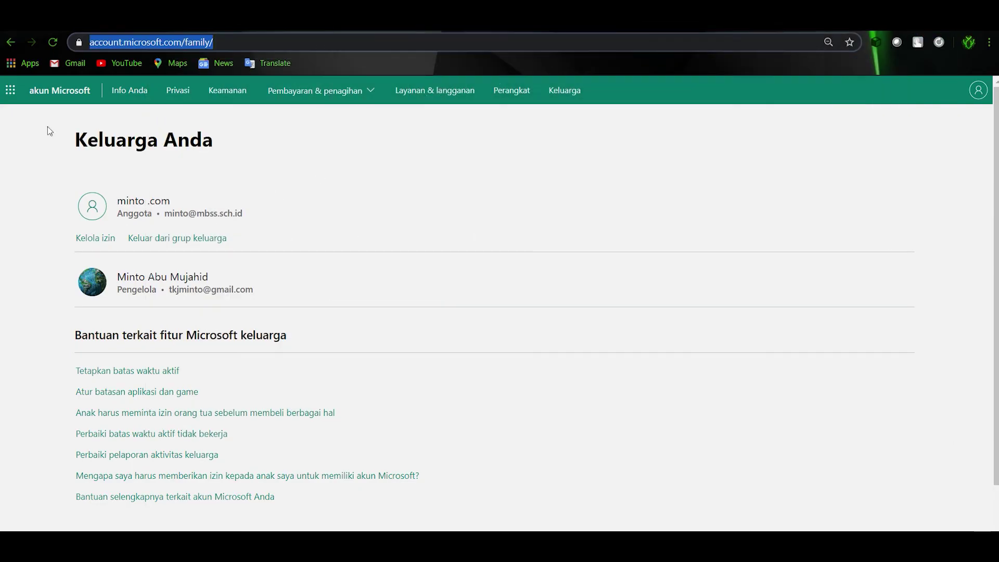
left_click(91, 42)
left_click_drag(89, 42, 133, 43)
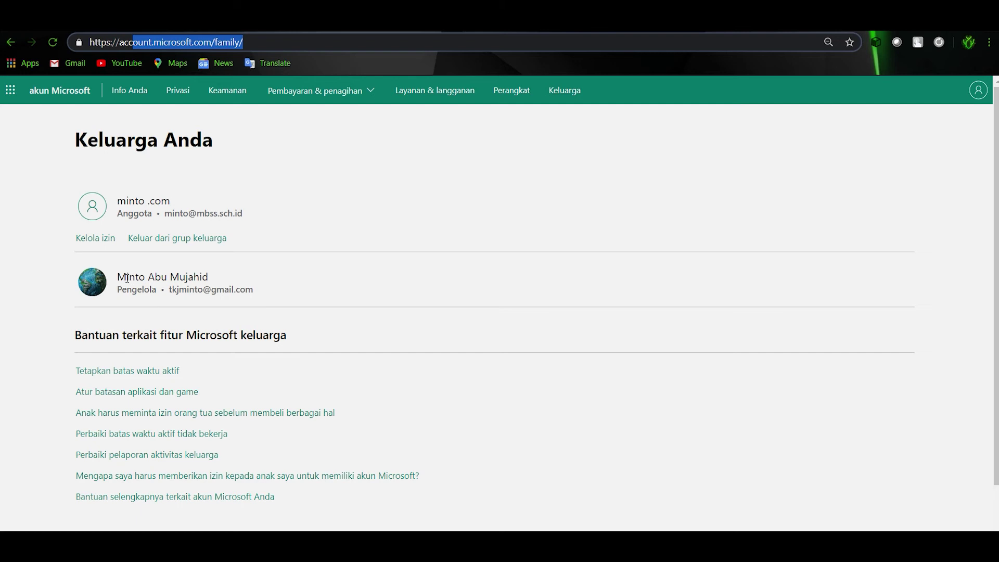
left_click(264, 36)
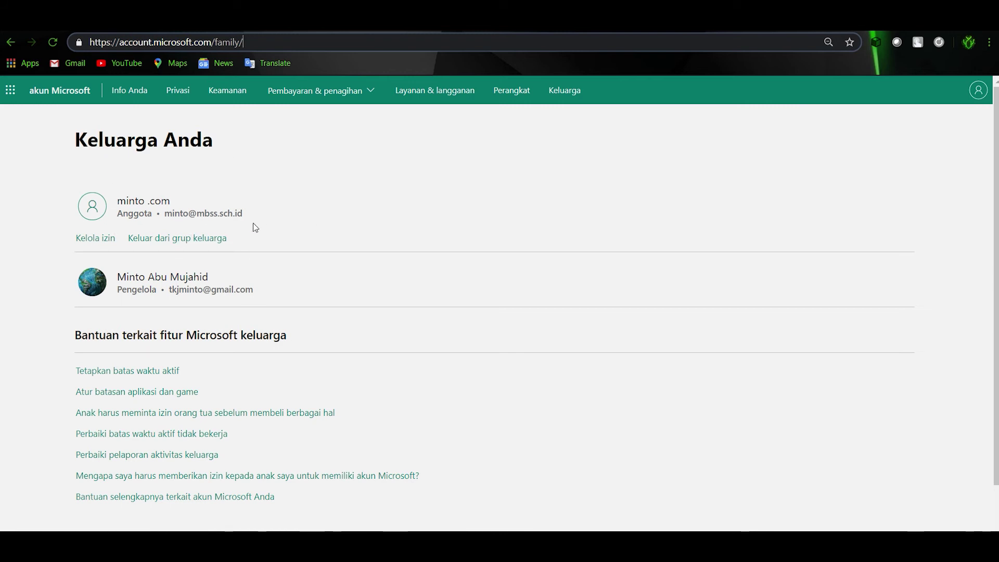
Step: Remove the signed-in child member from the Microsoft family group and confirm the removal
left_click(185, 238)
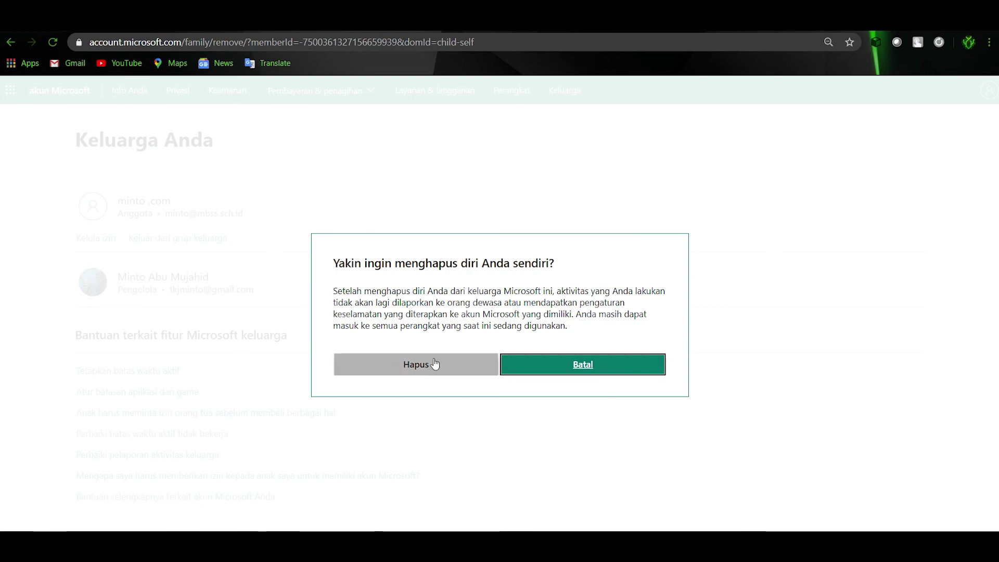
left_click(418, 367)
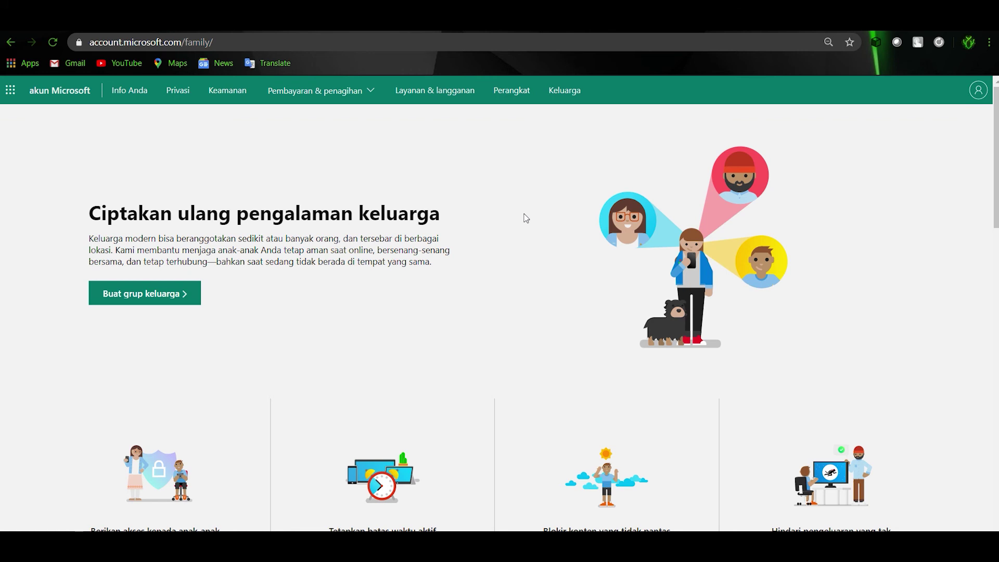
scroll(525, 217, "down", 2)
scroll(207, 180, "up", 2)
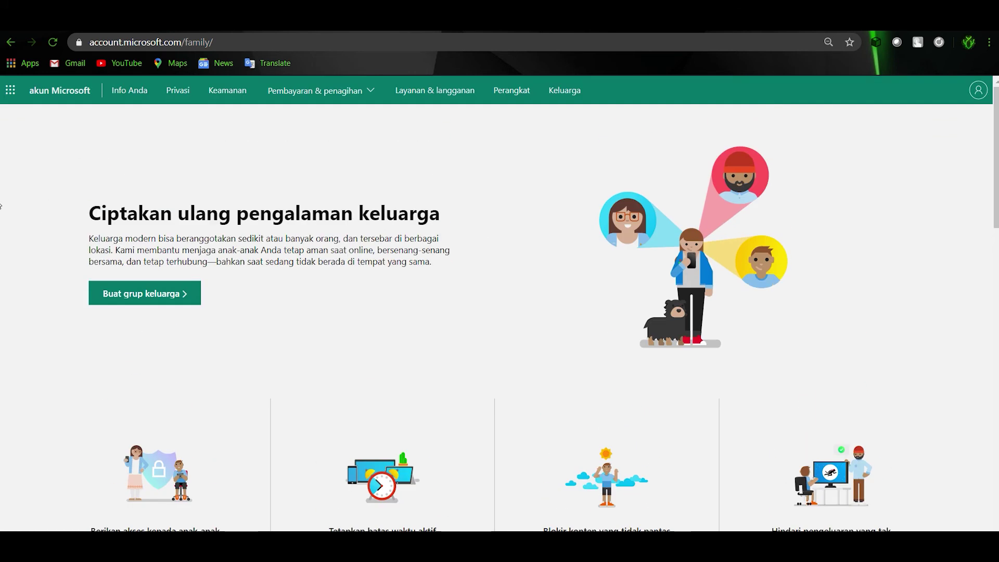